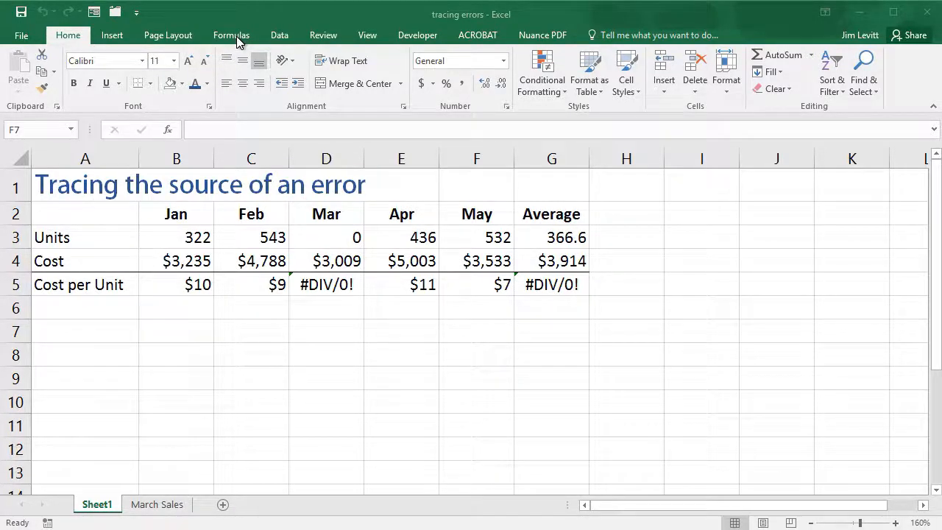
Step: Trace the precedents and the dependents of the April cost per unit in E5, removing the arrows after each trace
click(237, 42)
click(237, 42)
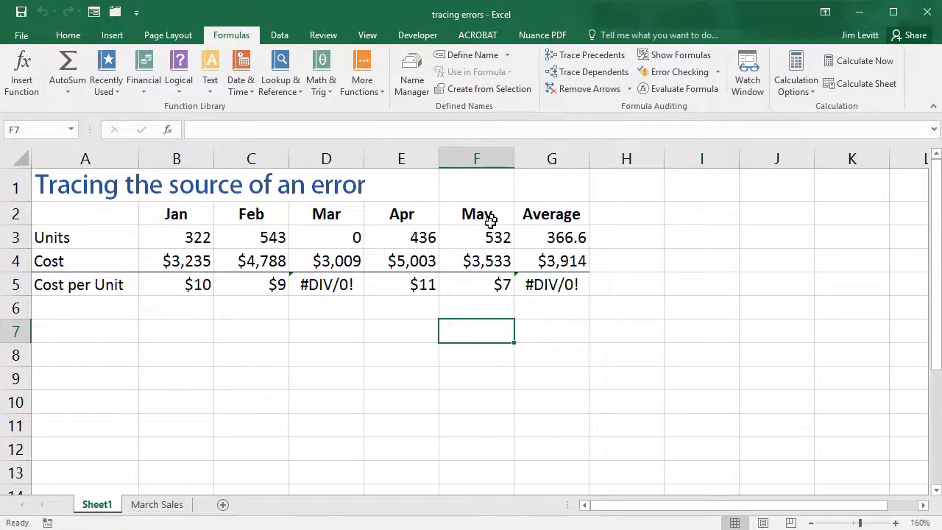
click(410, 287)
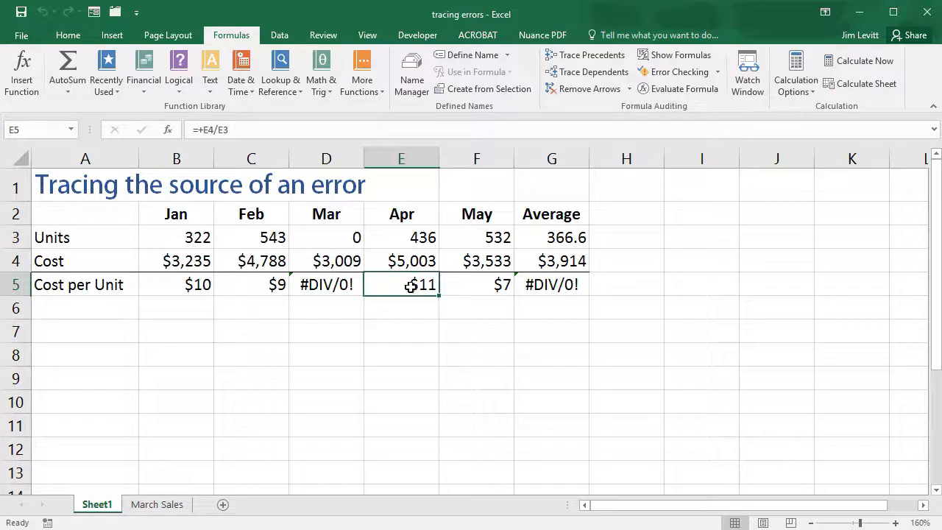
click(608, 62)
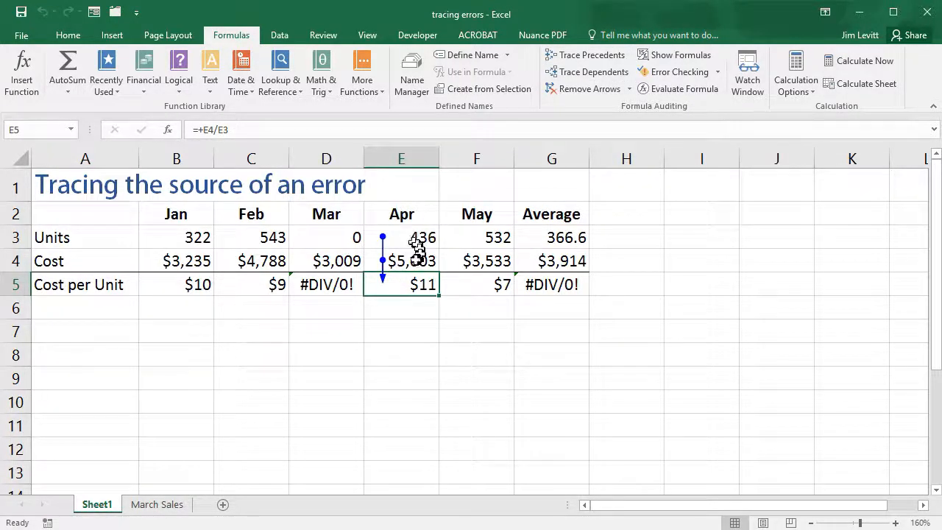
click(587, 89)
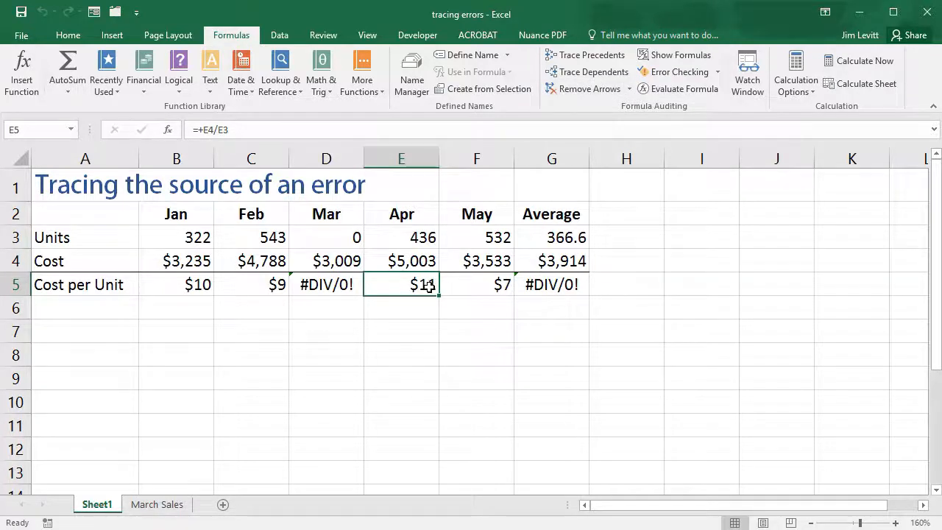
click(589, 72)
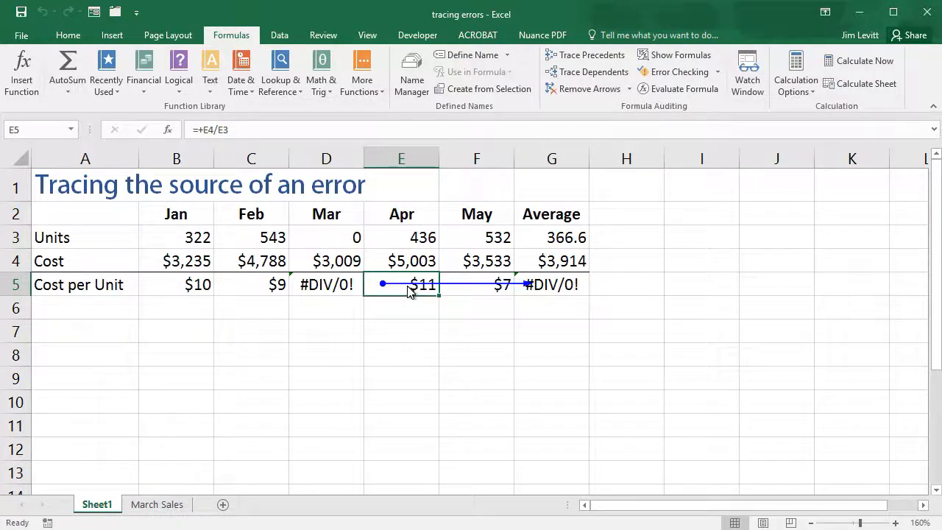
click(592, 91)
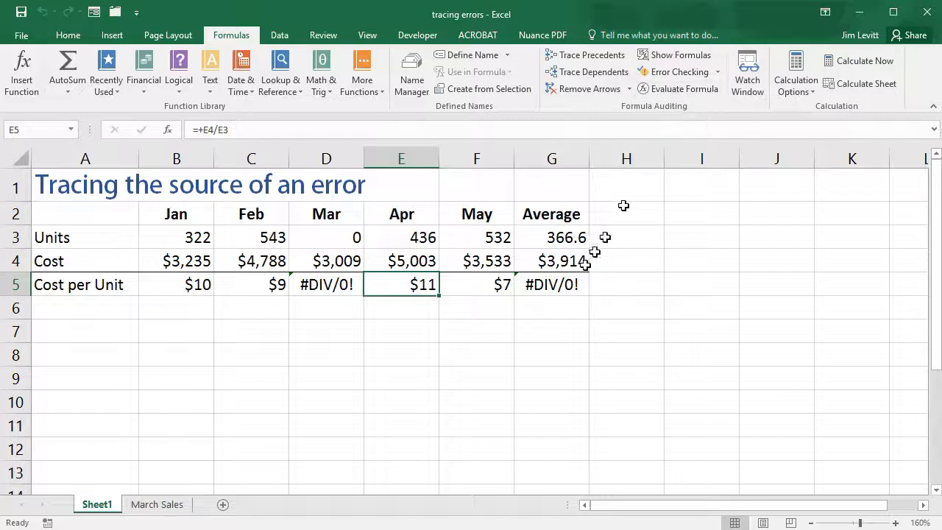
Step: Run Error Checking on the average cost per unit in G5, trace its error, then close the check and remove the arrows
click(571, 284)
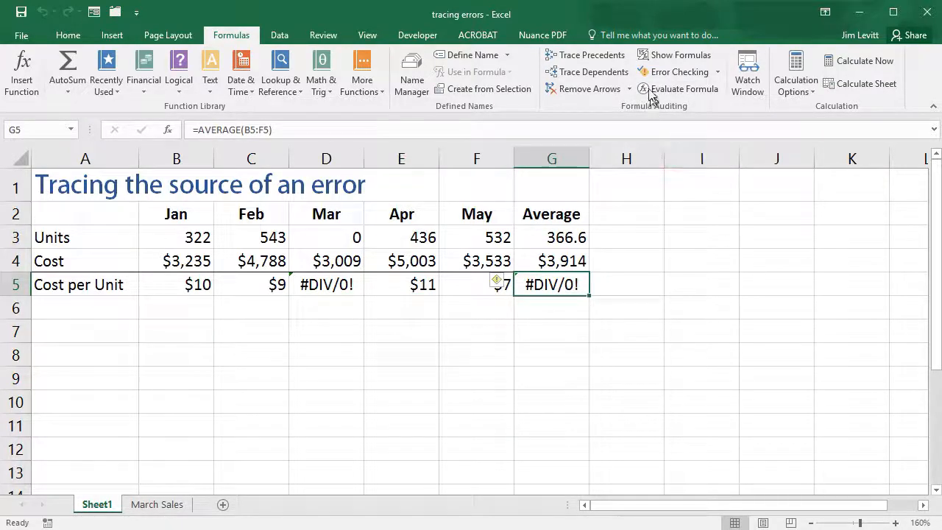
click(660, 73)
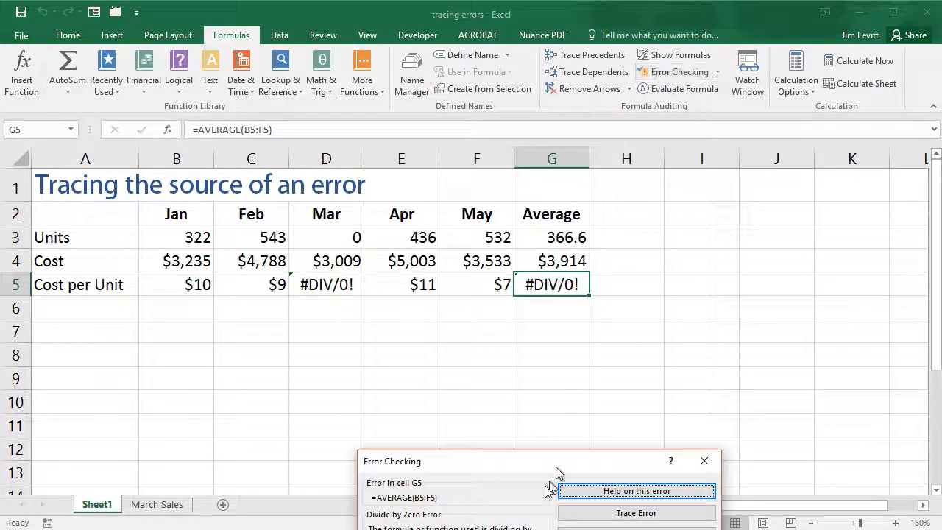
drag(515, 469, 522, 368)
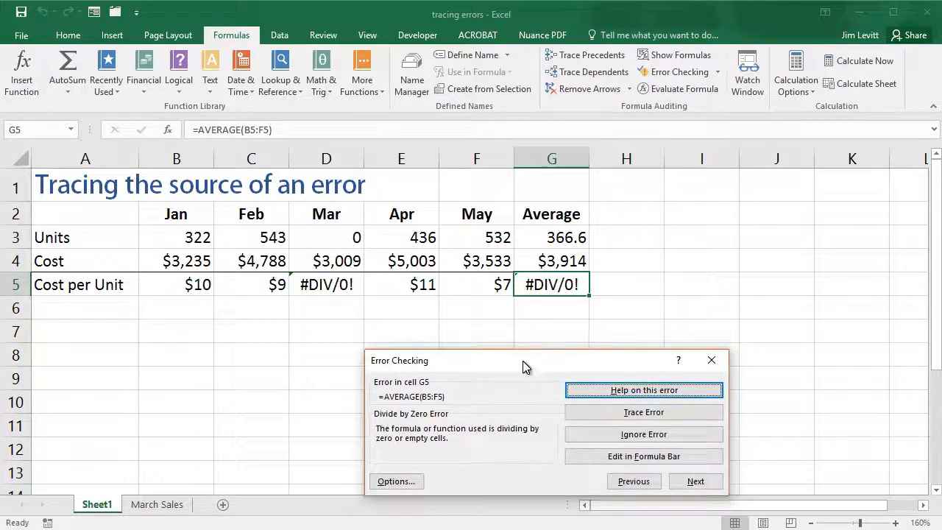
click(637, 414)
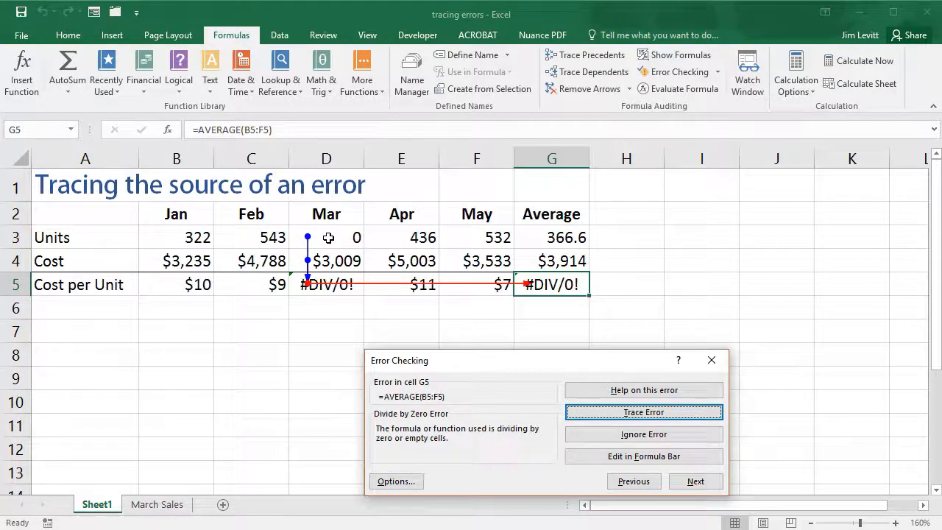
click(711, 360)
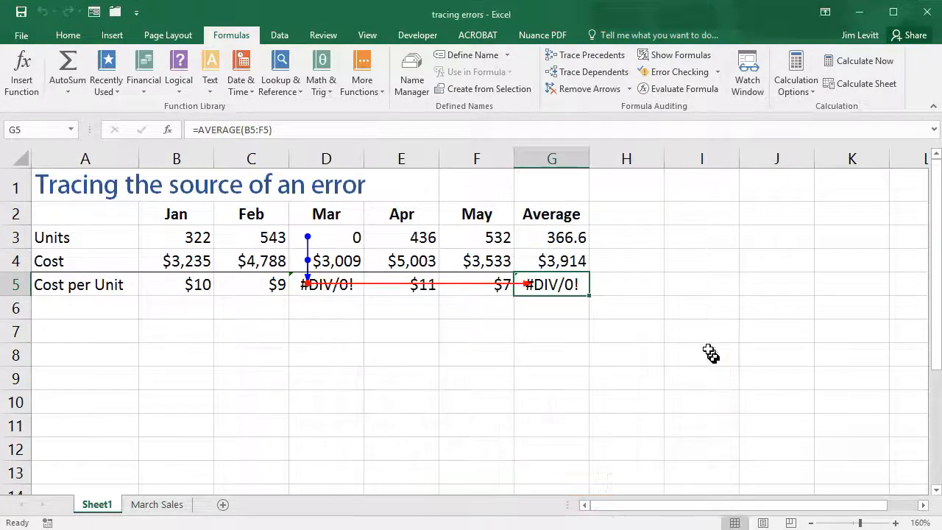
click(578, 88)
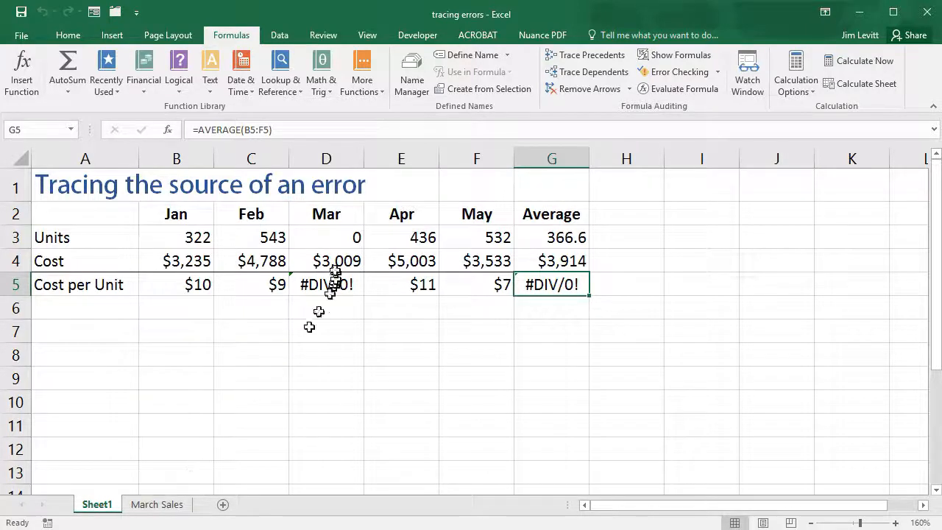
Step: Check the source reference of the March units in D3, then trace the error in cell B5 of the March Sales sheet with Error Checking
click(332, 237)
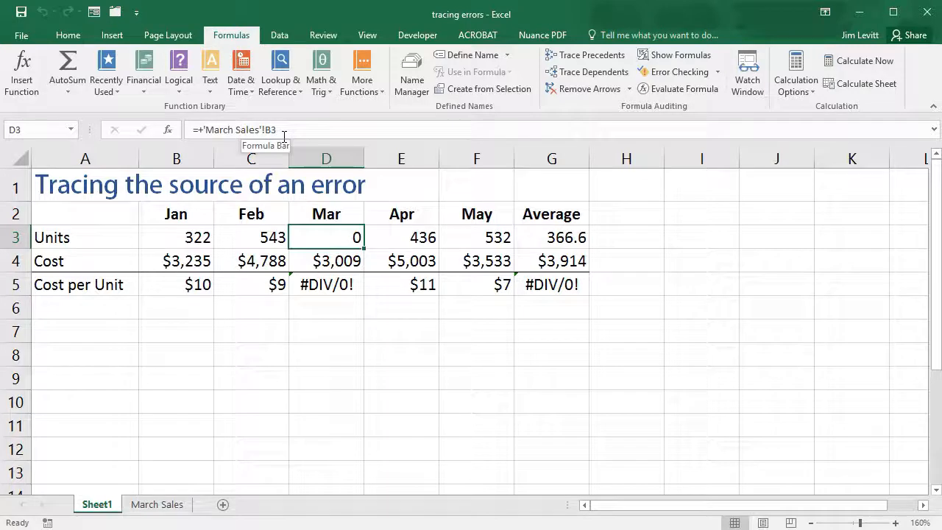
click(179, 506)
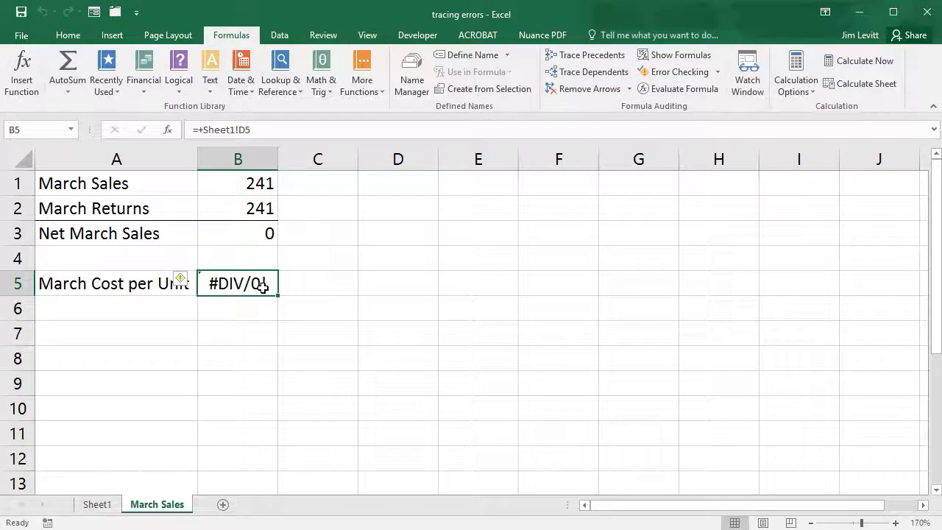
click(665, 74)
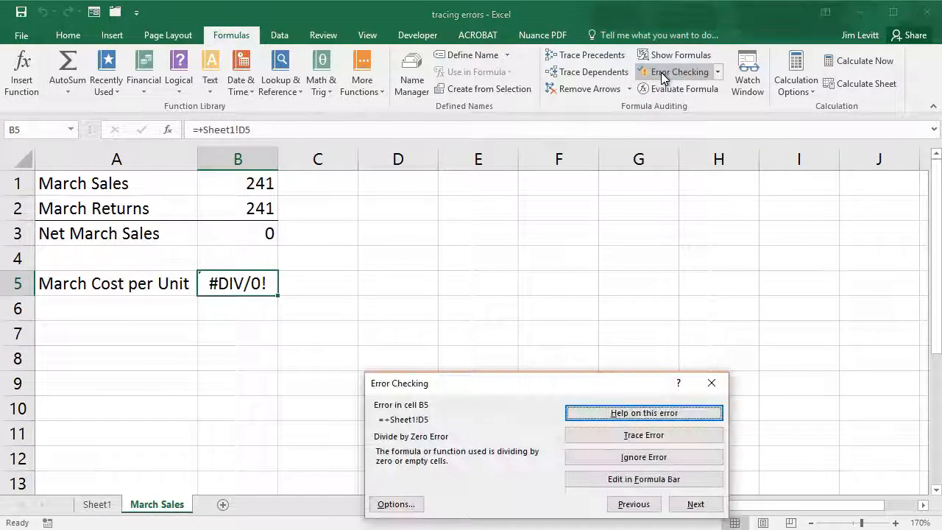
click(632, 436)
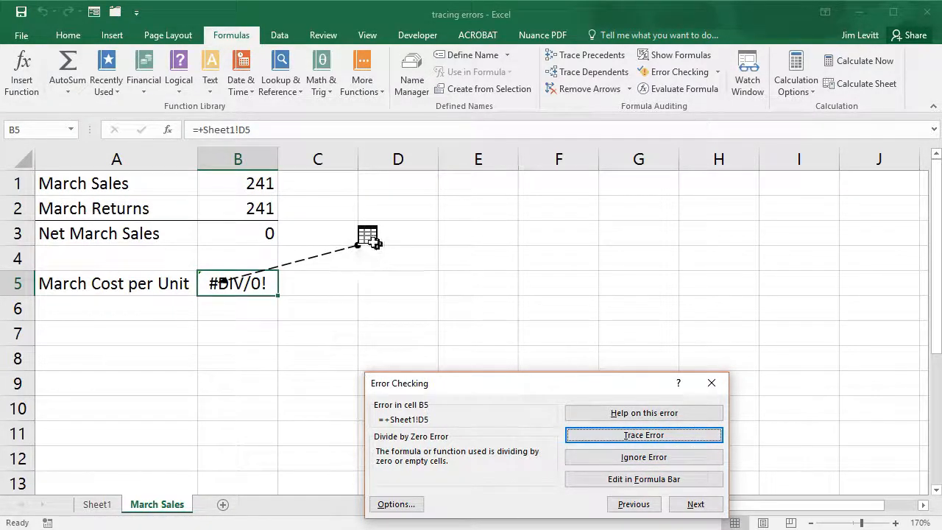
Step: Follow the dashed trace arrow from B5 to its source cell D5 on Sheet1 and close Error Checking
click(337, 256)
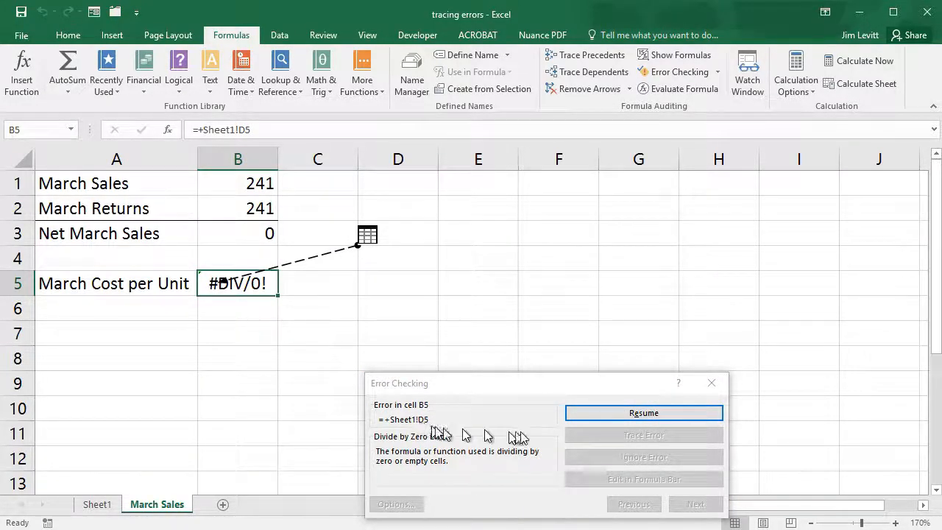
double_click(336, 252)
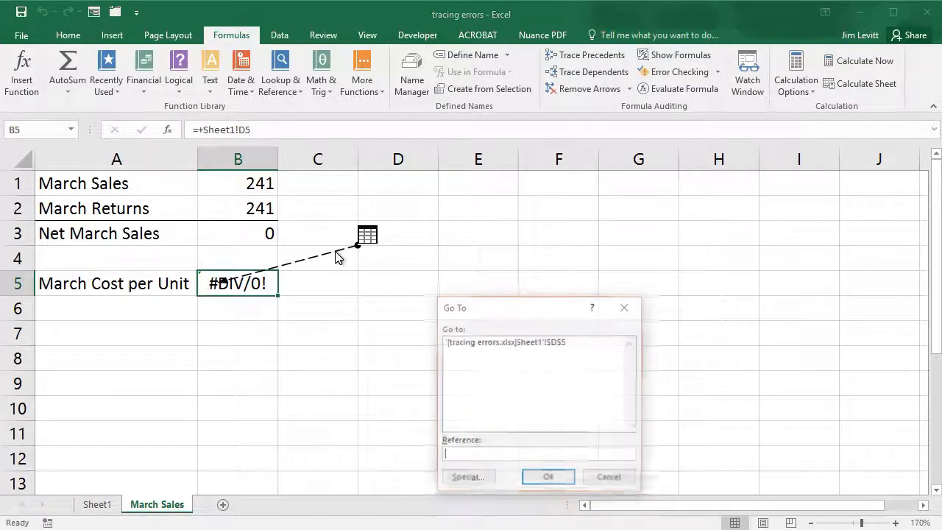
click(498, 343)
click(550, 479)
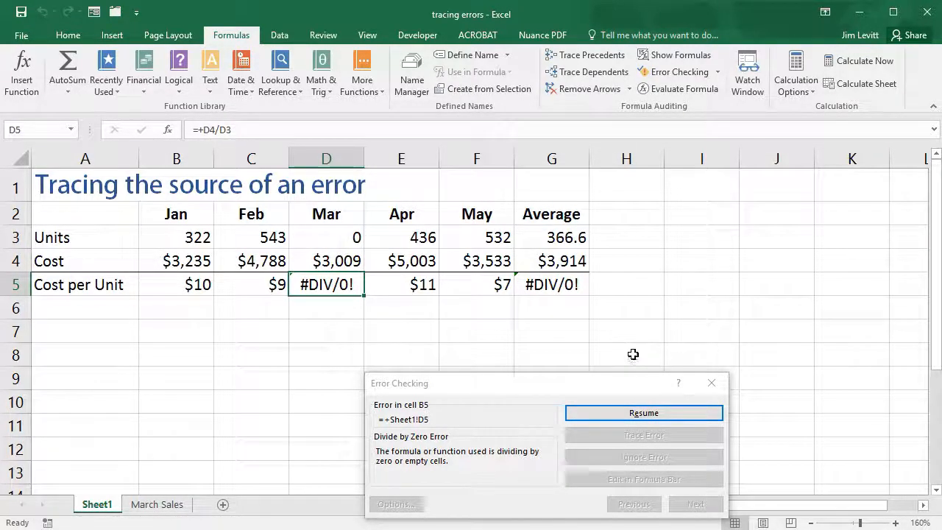
click(715, 389)
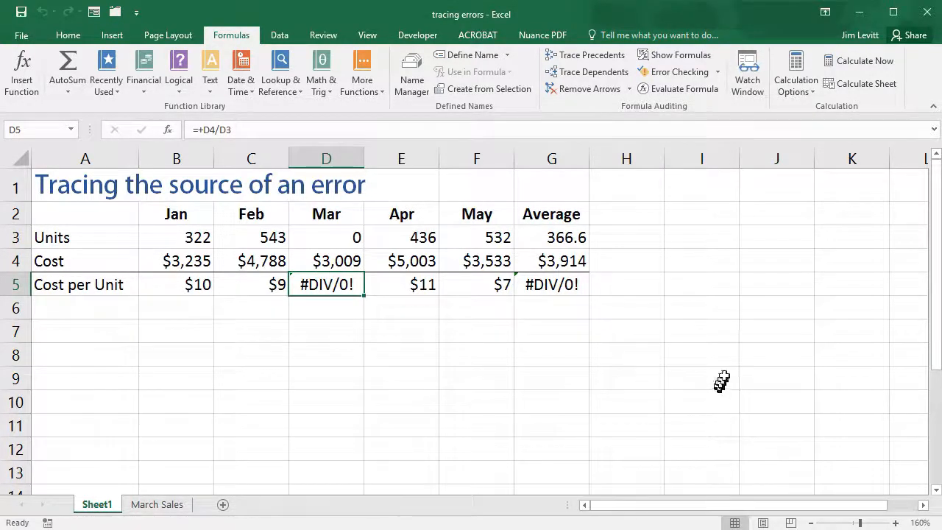
Step: Show the formulas in the cells of Sheet1 to examine them, then switch back to displaying values
click(679, 56)
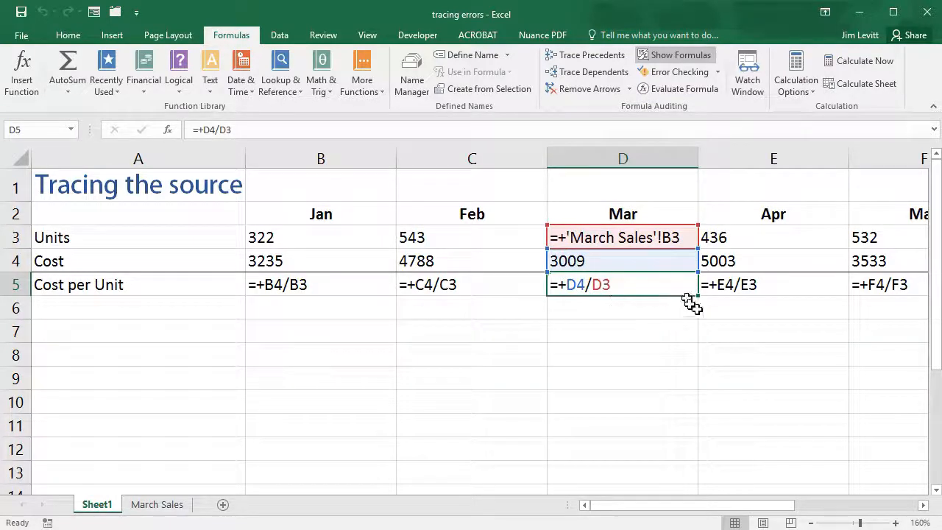
mouse_move(721, 505)
mouse_down()
mouse_move(856, 498)
mouse_move(655, 507)
mouse_up()
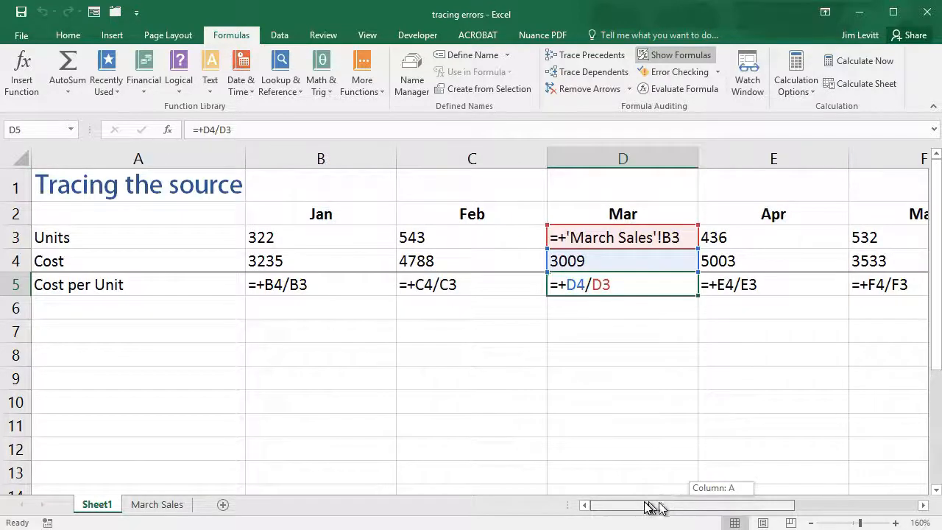
click(671, 55)
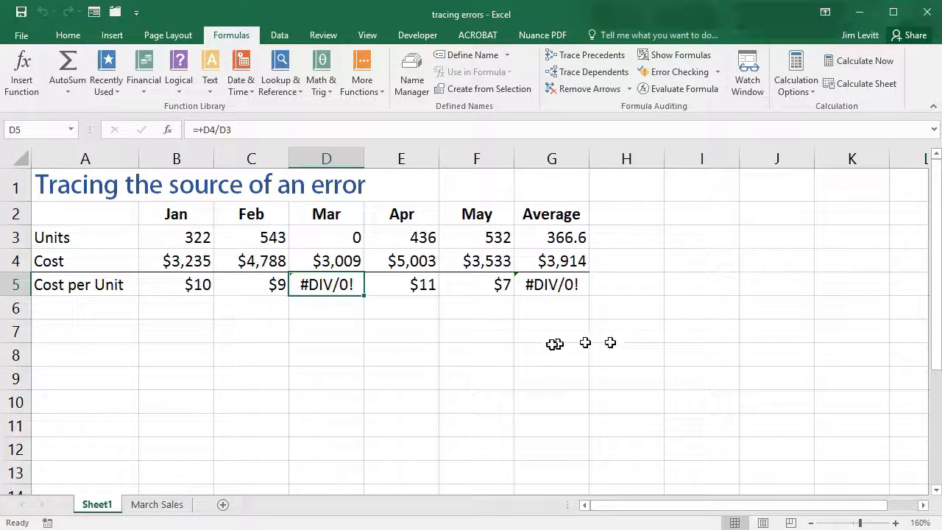
Step: Open the Watch Window and add a watch on the March cost per unit in Sheet1 cell D5
click(749, 87)
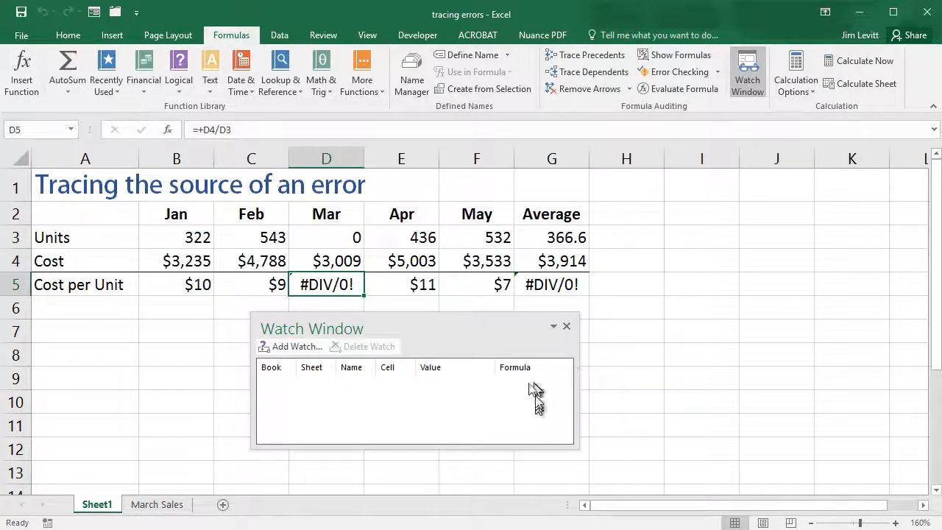
click(303, 347)
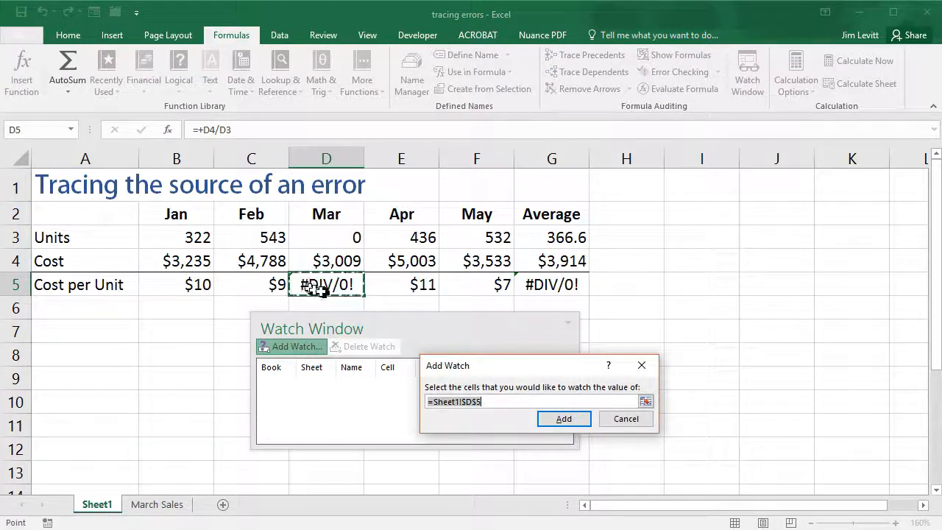
click(564, 421)
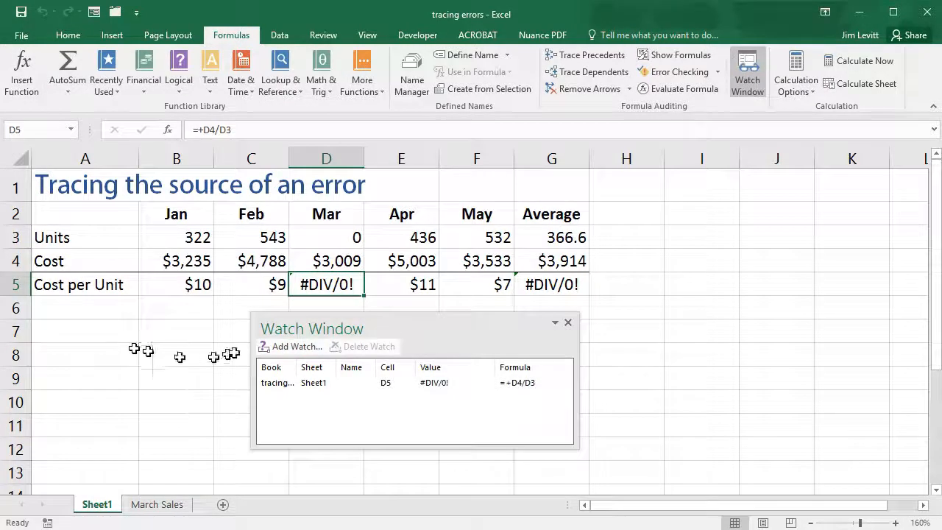
Step: Set March Returns in cell B2 of the March Sales sheet to 0
click(156, 505)
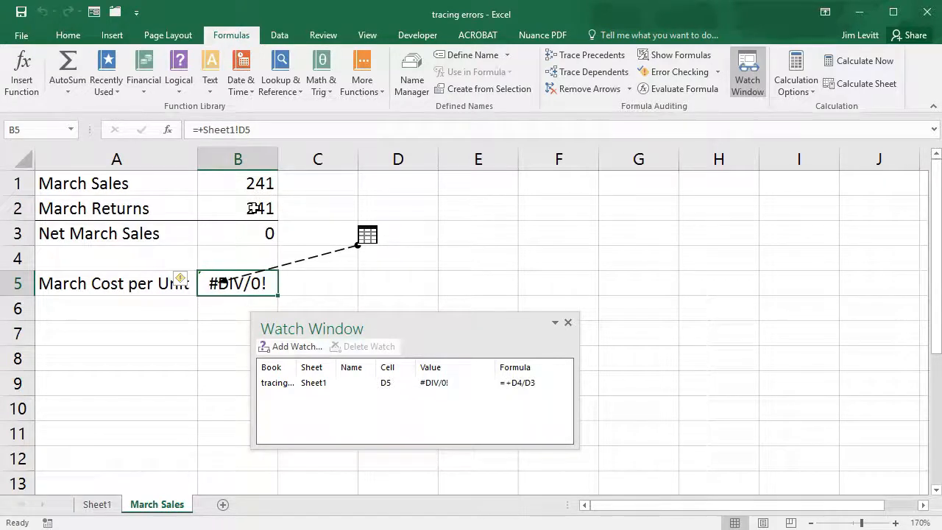
click(255, 209)
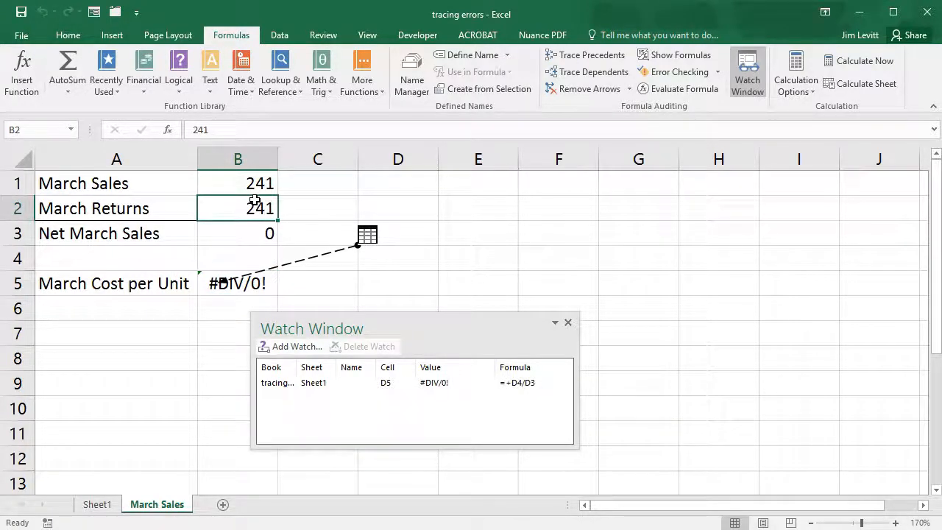
text(0)
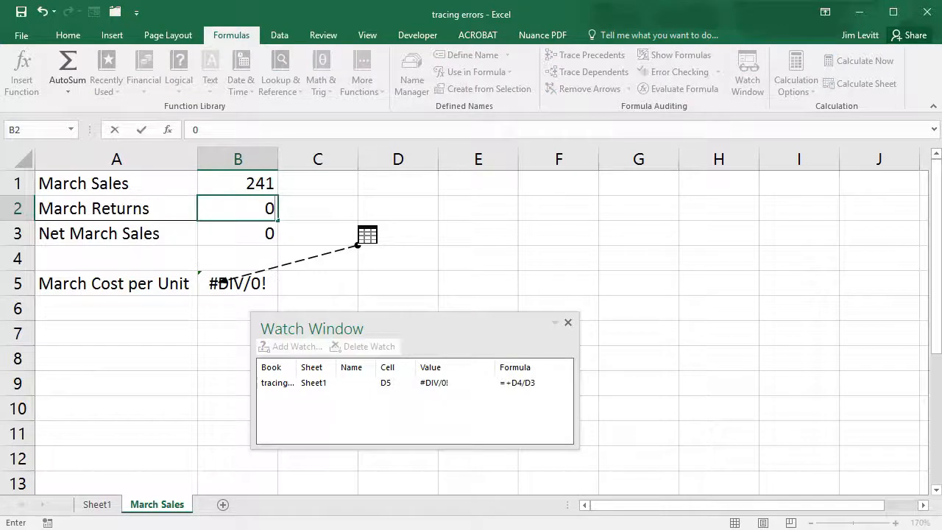
key(Return)
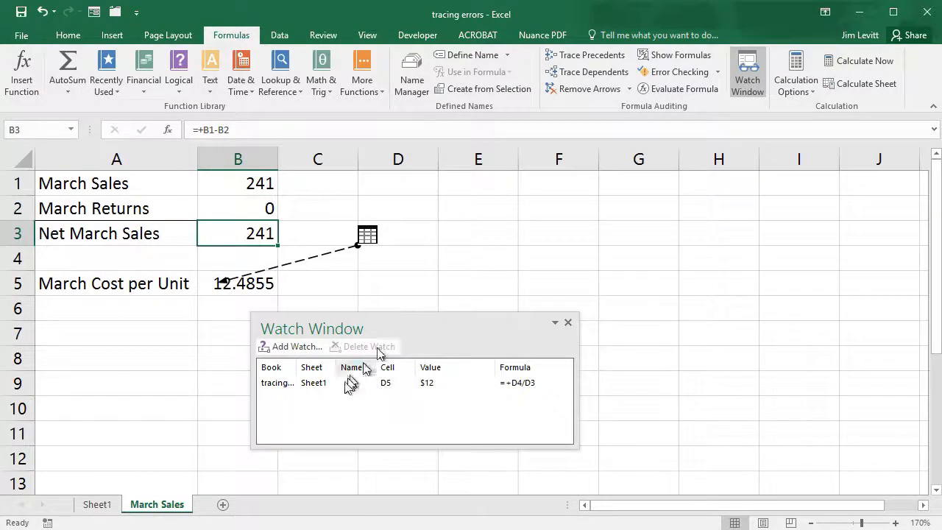
Step: Return to Sheet1 to check the March and average cost per unit, moving the Watch Window clear of the table
drag(385, 329, 618, 316)
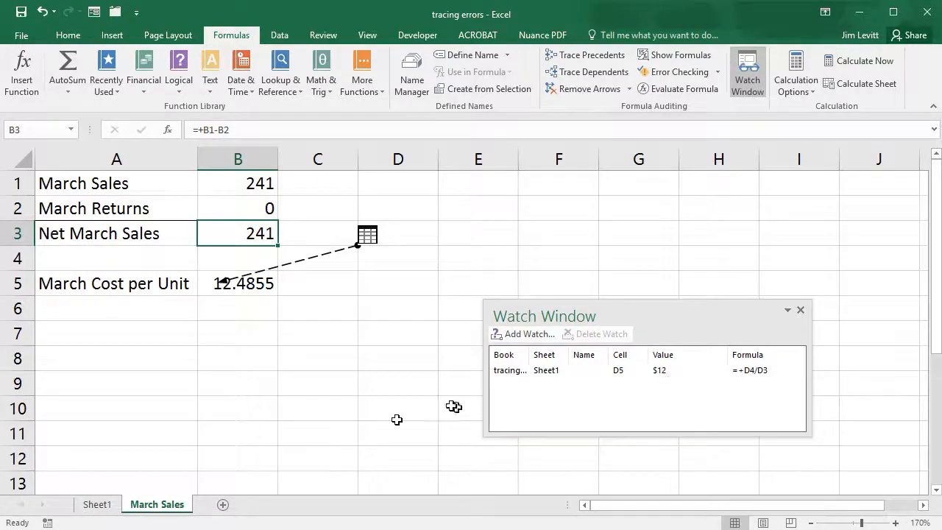
click(100, 506)
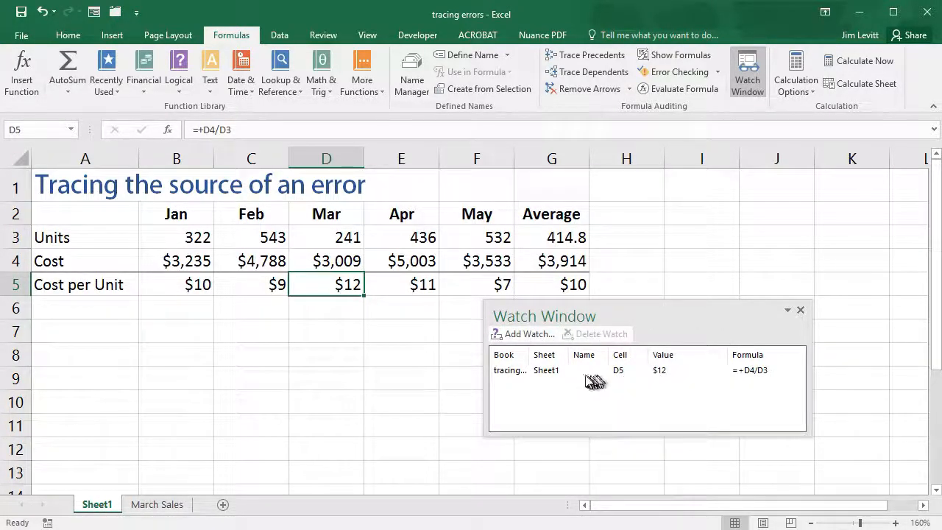
drag(650, 318, 799, 301)
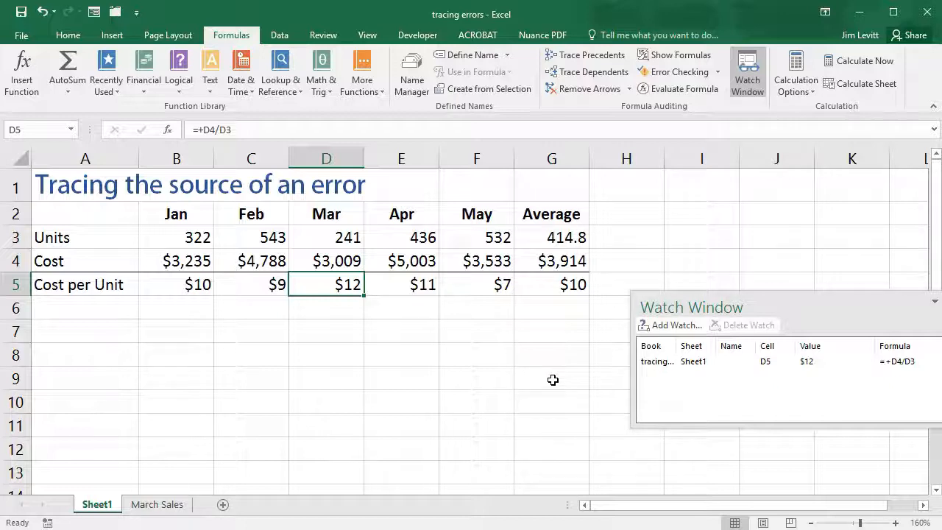
Step: Set March Sales in cell B1 of the March Sales sheet to 2233 and return to Sheet1 to check the March cost per unit
click(157, 504)
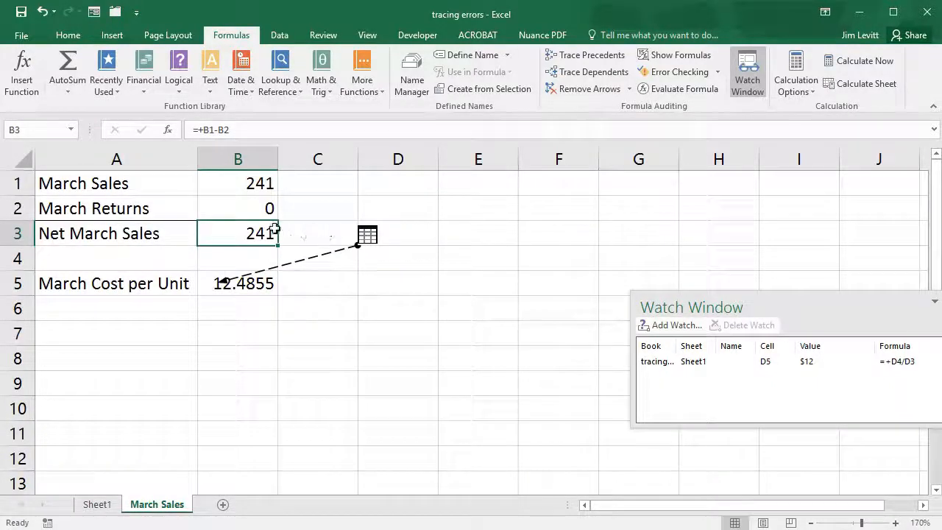
click(251, 187)
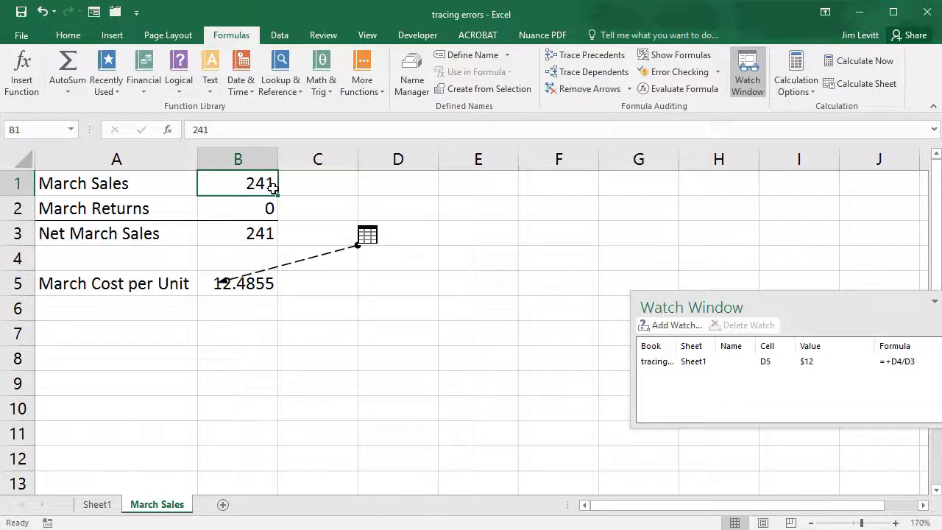
text(2233)
key(Return)
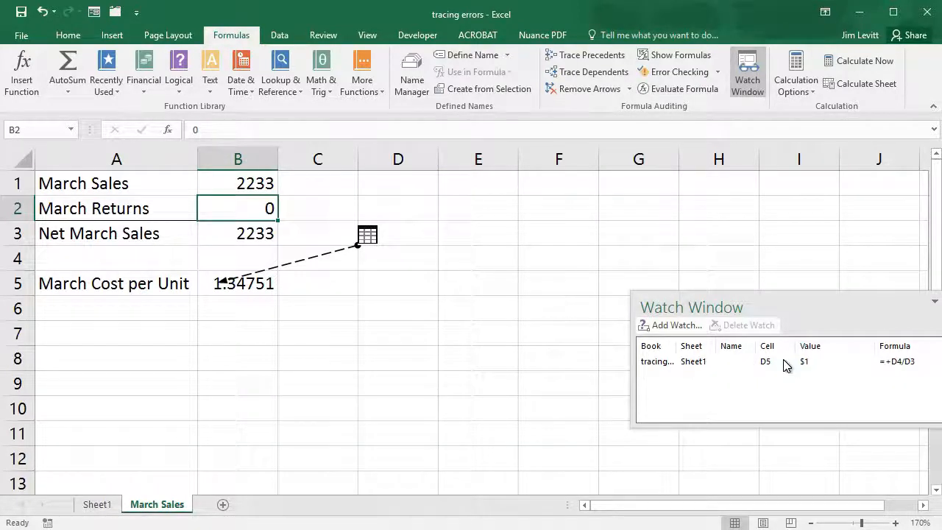
drag(782, 304, 605, 272)
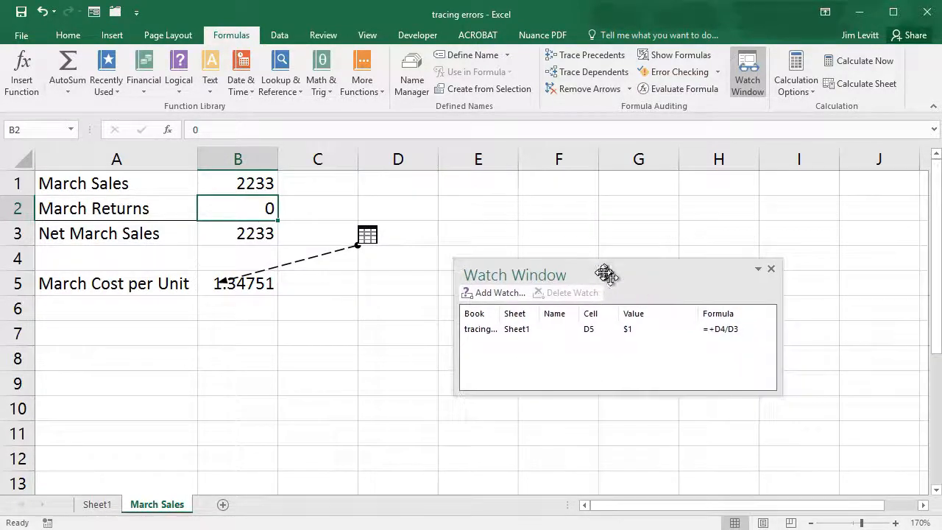
click(98, 506)
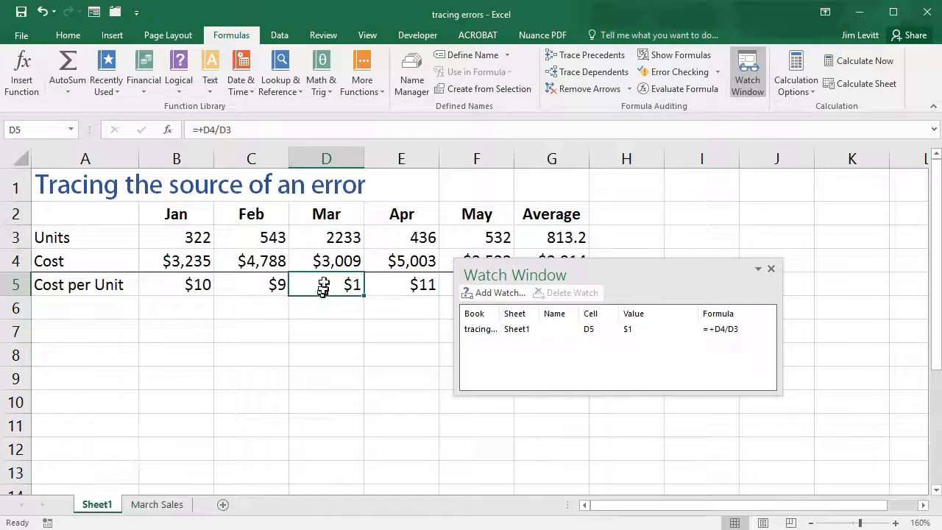